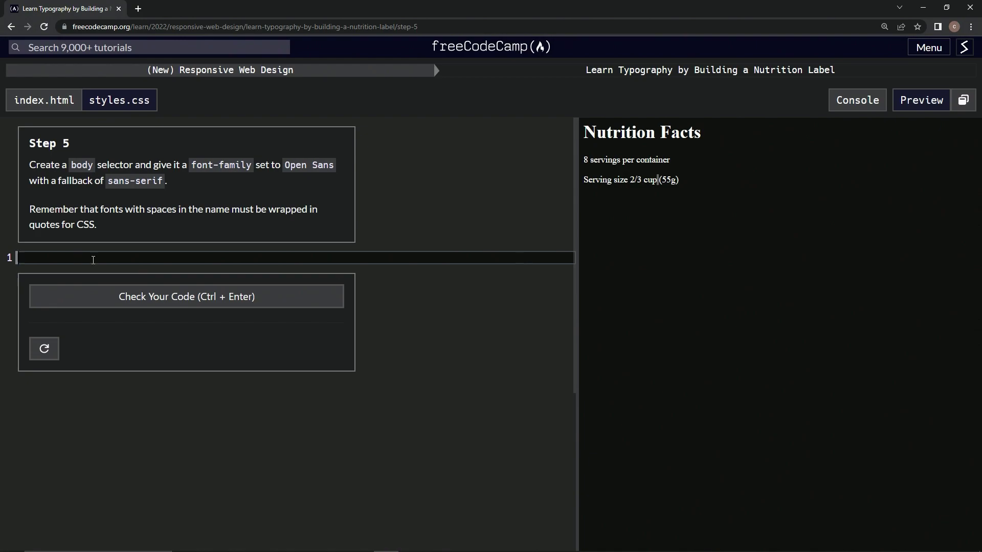
pyautogui.write('body ')
pyautogui.write('{')
# Step: Write the body rule with font-family 'Open Sans', sans-serif on separate lines, fixing a typo
pyautogui.press('Return')
pyautogui.write('font0')
pyautogui.press('BackSpace')
pyautogui.write('-family:')
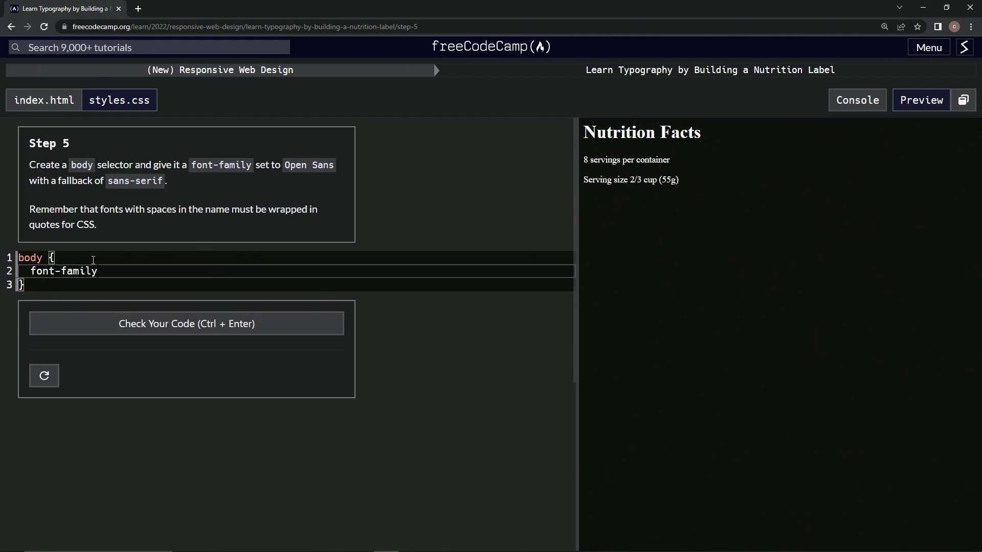
pyautogui.write(" '")
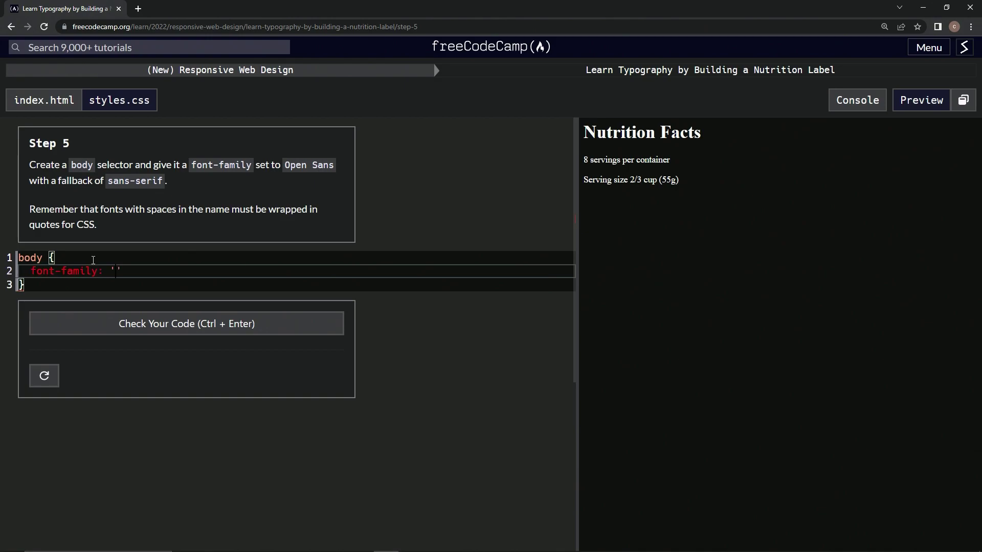
pyautogui.write("Open Sans', ")
pyautogui.write('sans')
pyautogui.write('-serif')
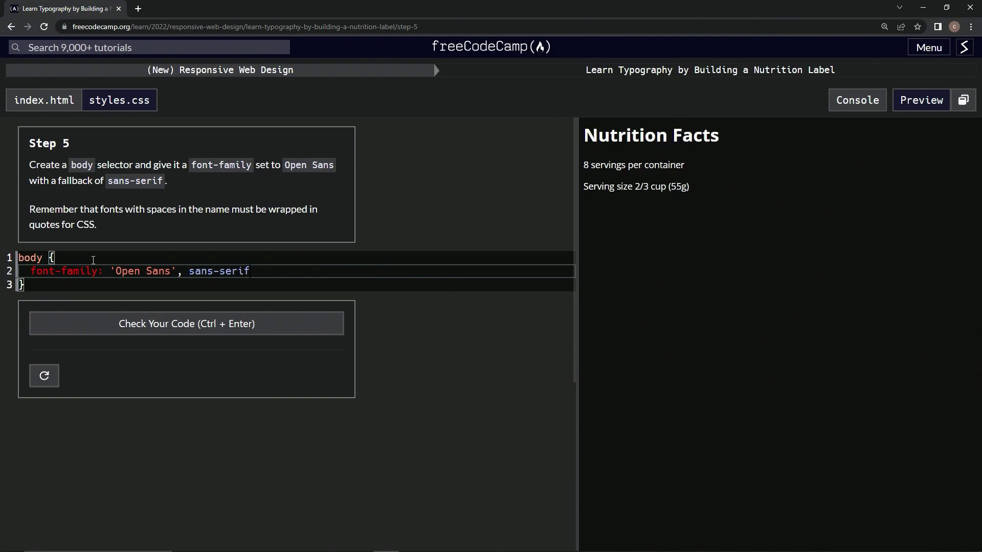
# Step: Check the body font-family code, then submit it to advance to Step 6
pyautogui.click(155, 325)
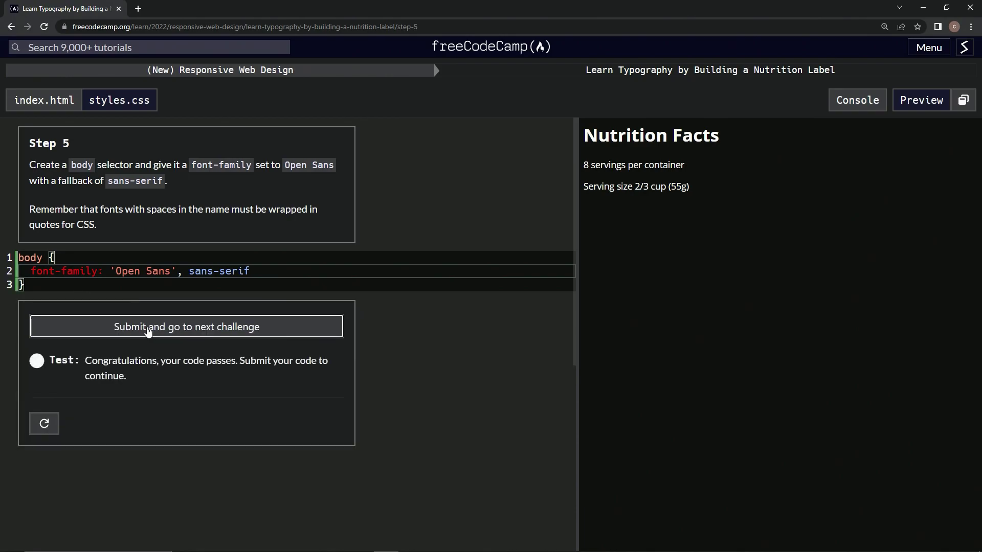
pyautogui.click(150, 328)
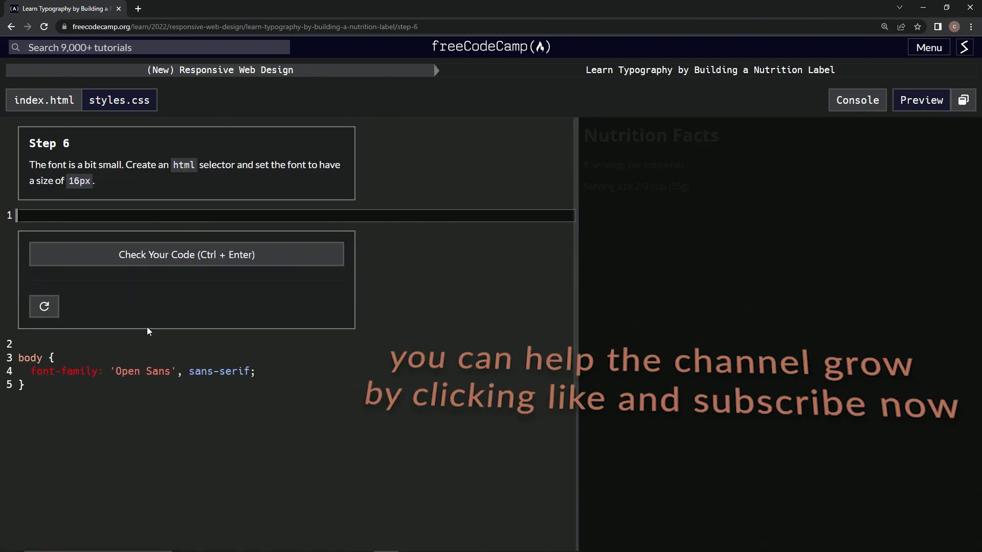